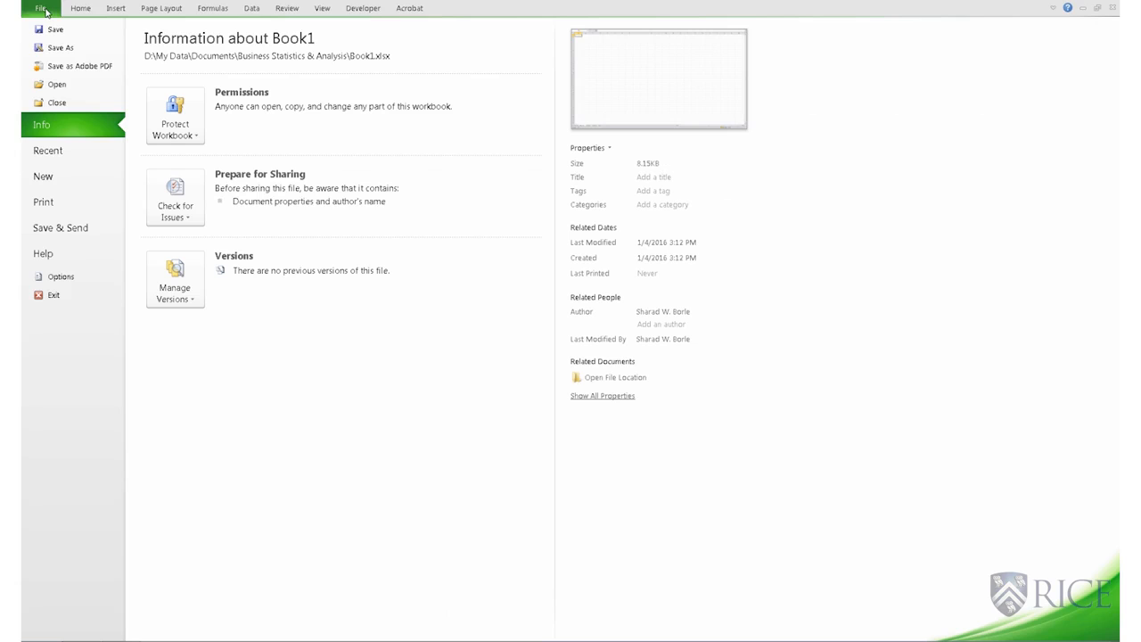
Open the Store Sales workbook from the recent workbooks.
{"action": "left_click", "coordinate": [77, 153]}
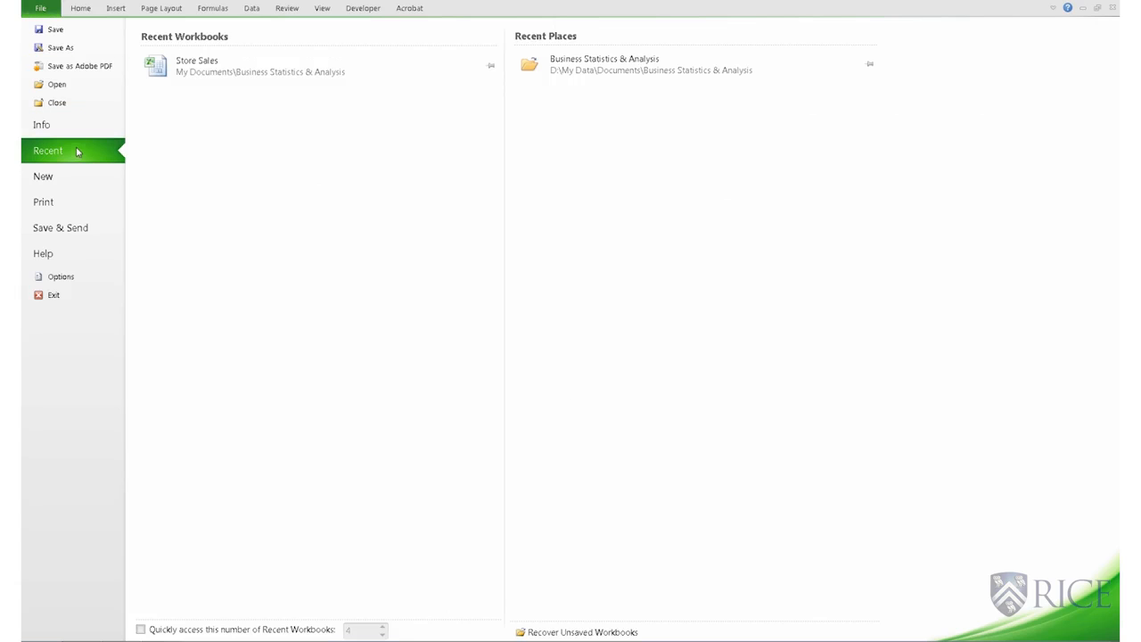
{"action": "left_click", "coordinate": [172, 72]}
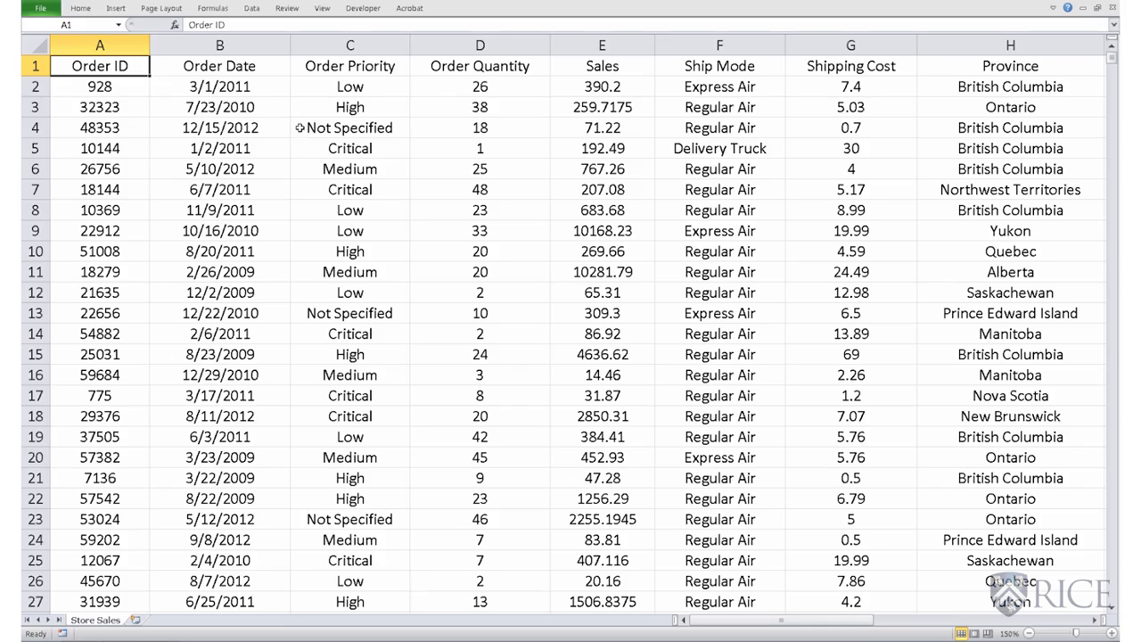
Examine the Order Priority column and the different priority levels it contains.
{"action": "left_click", "coordinate": [344, 43]}
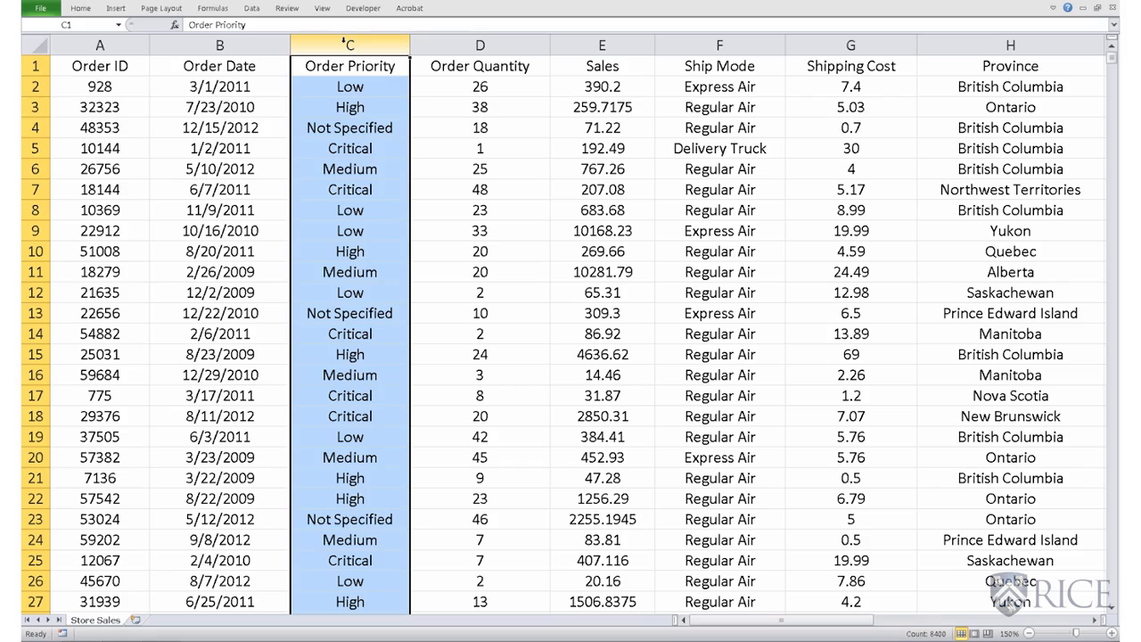
{"action": "left_click", "coordinate": [344, 86]}
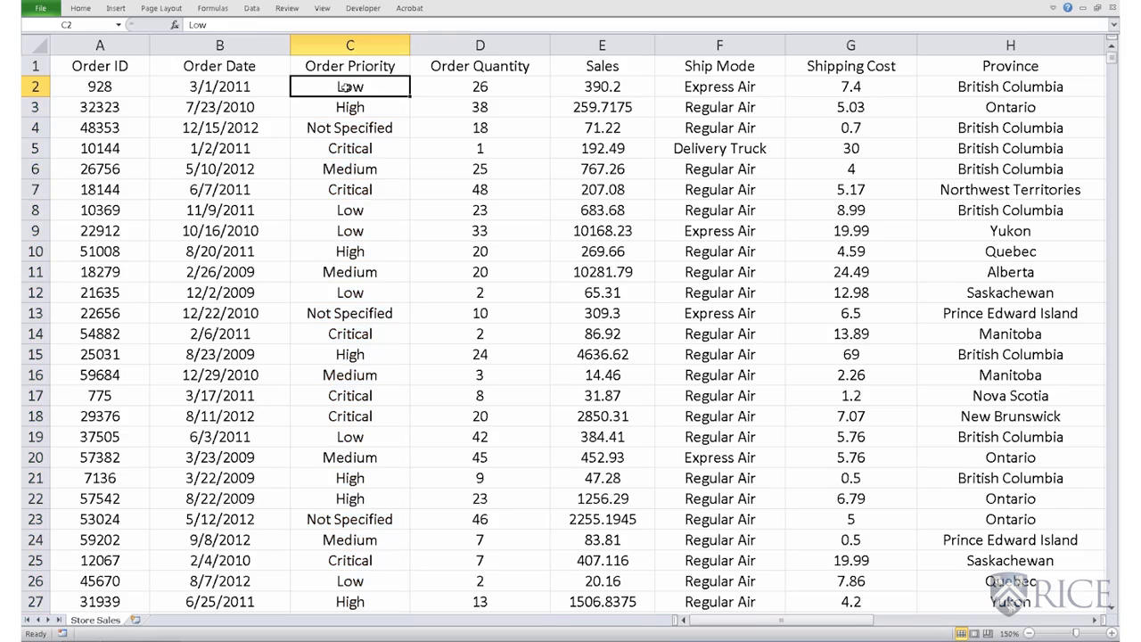
{"action": "left_click", "coordinate": [359, 167]}
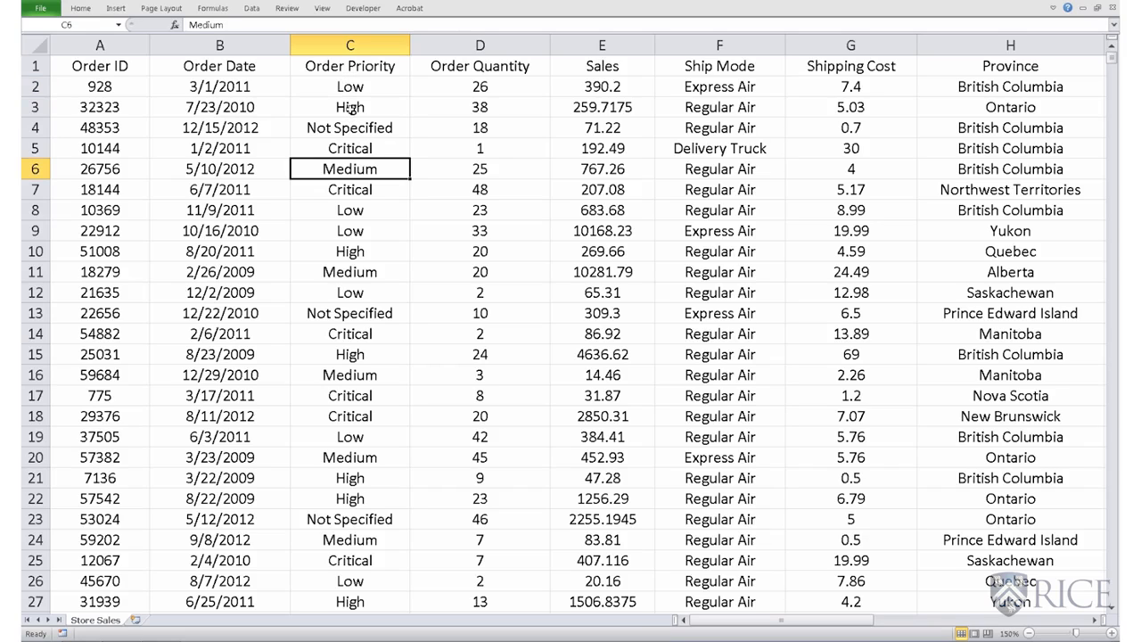
{"action": "left_click", "coordinate": [350, 110]}
{"action": "left_click", "coordinate": [350, 149]}
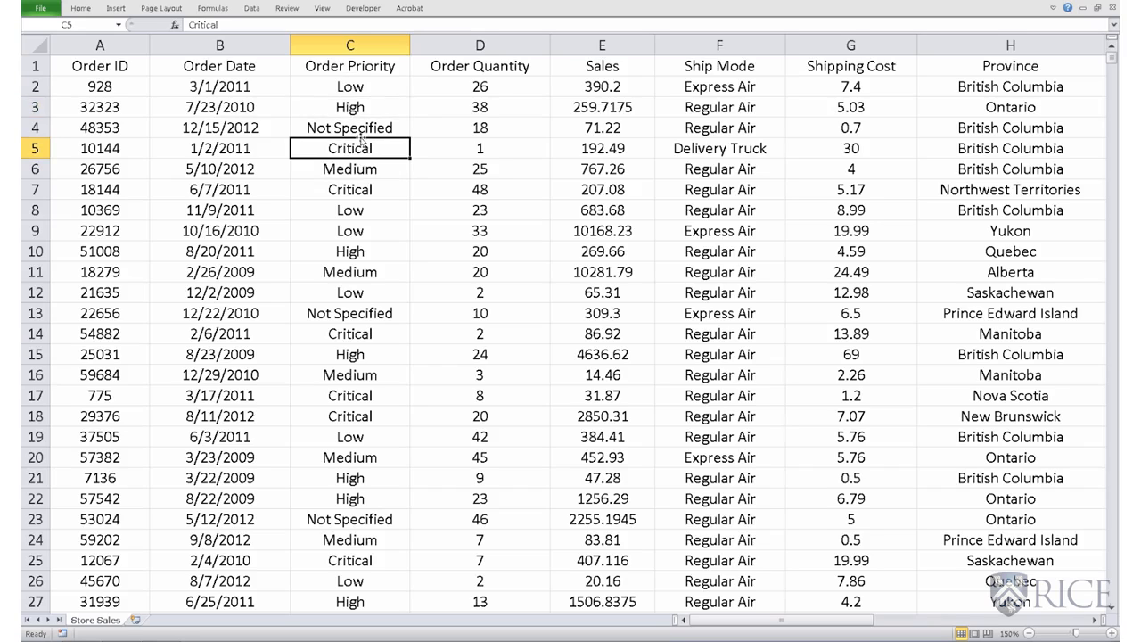
{"action": "left_click", "coordinate": [369, 127]}
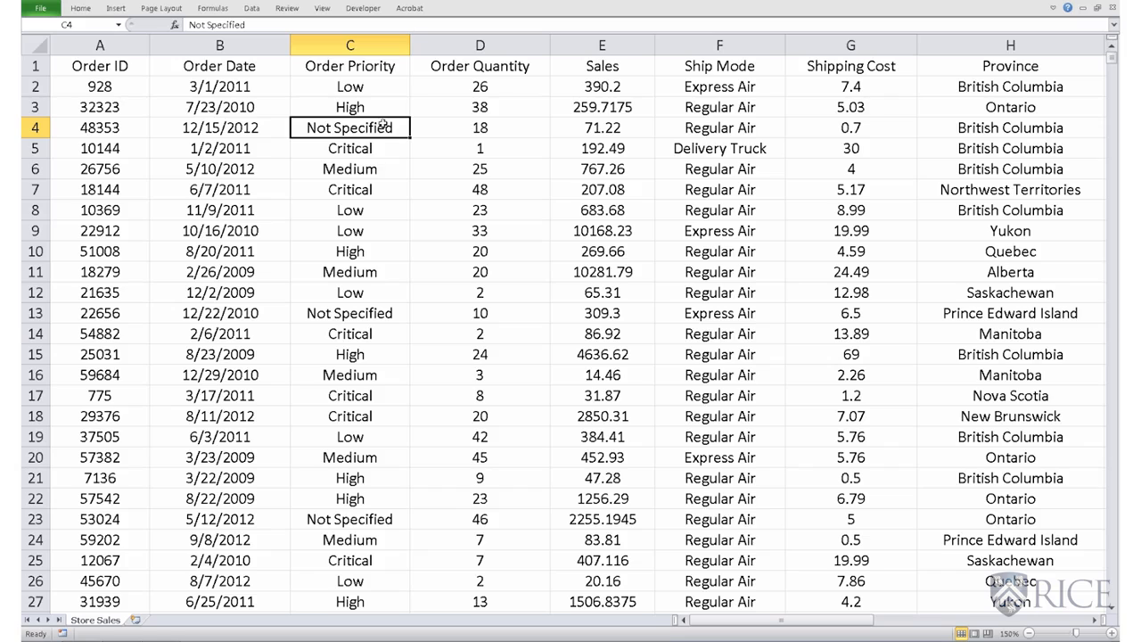
Insert a blank column D before Order Quantity and widen it to about twice its width.
{"action": "left_click", "coordinate": [480, 45]}
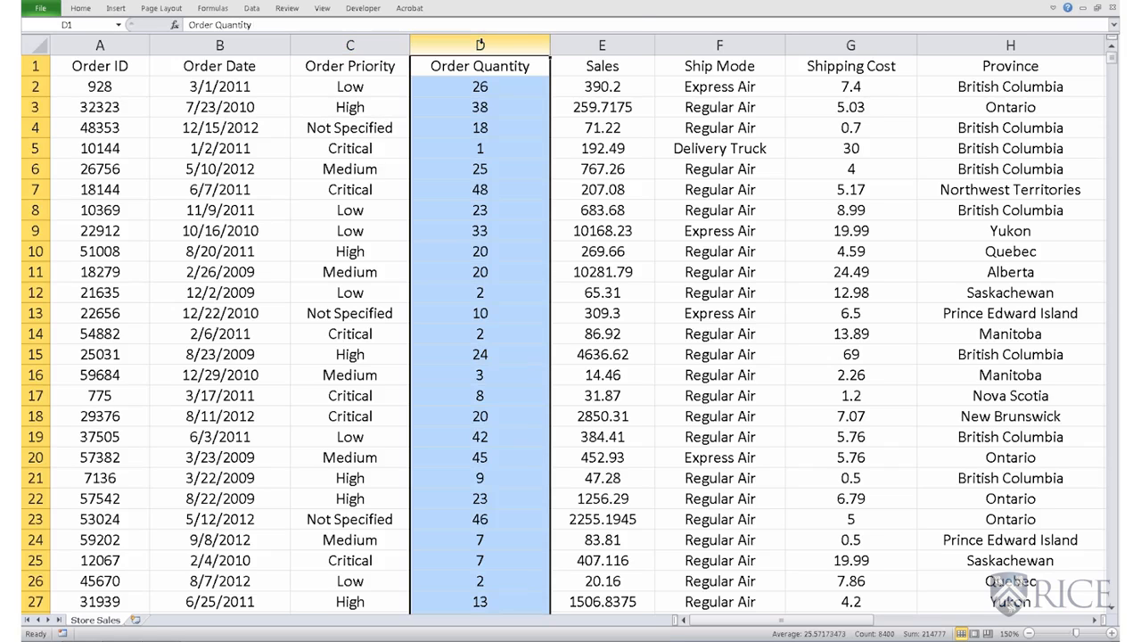
{"action": "right_click", "coordinate": [479, 44]}
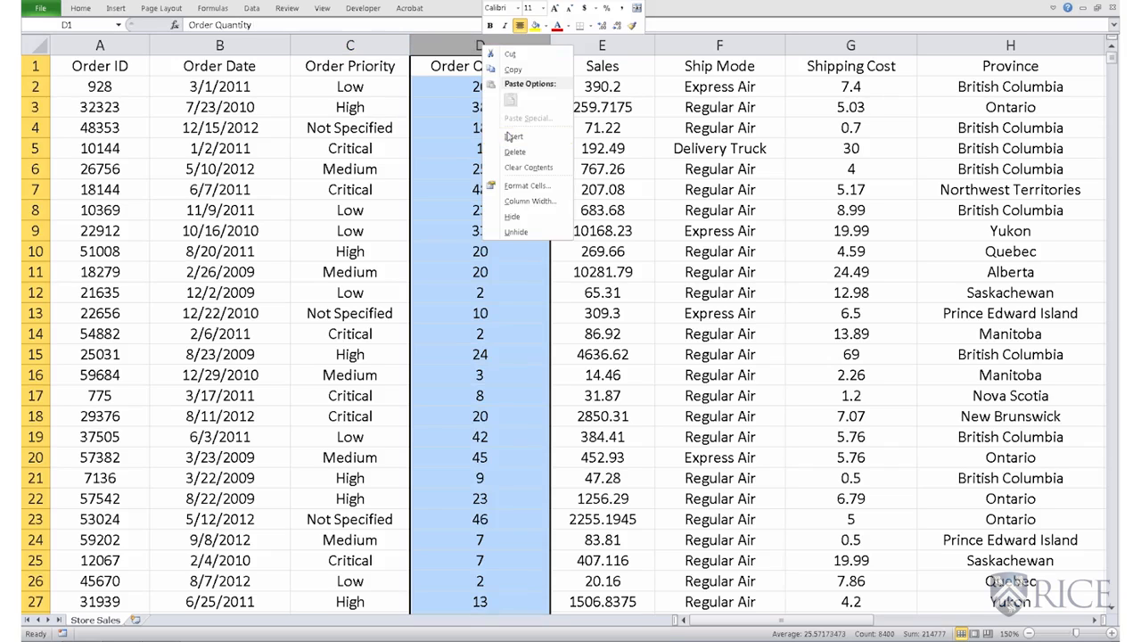
{"action": "left_click", "coordinate": [512, 138]}
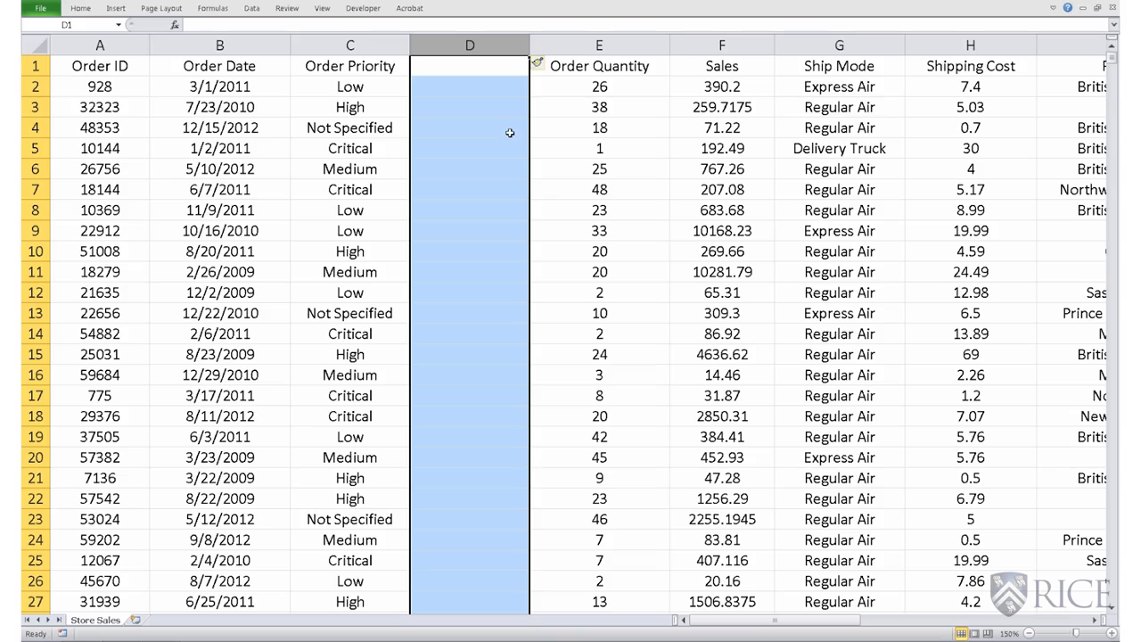
{"action": "left_click_drag", "start_coordinate": [528, 44], "coordinate": [666, 44]}
Enter the header "Priority Star Rating" in cell D1 of the blank column.
{"action": "left_click", "coordinate": [519, 72]}
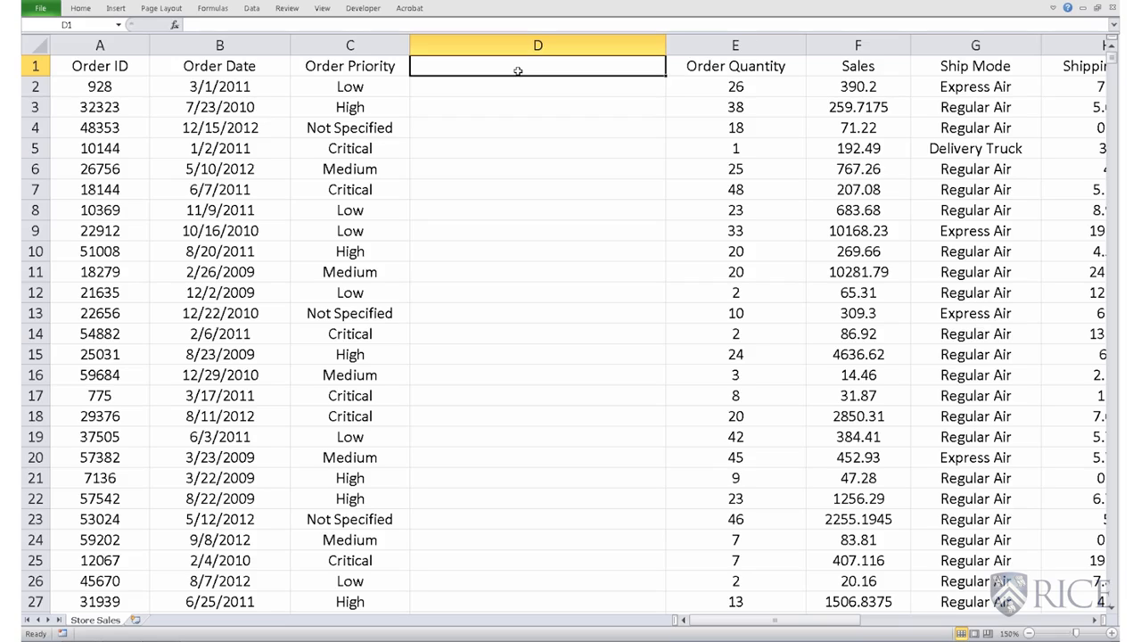
{"action": "type", "text": "Priority"}
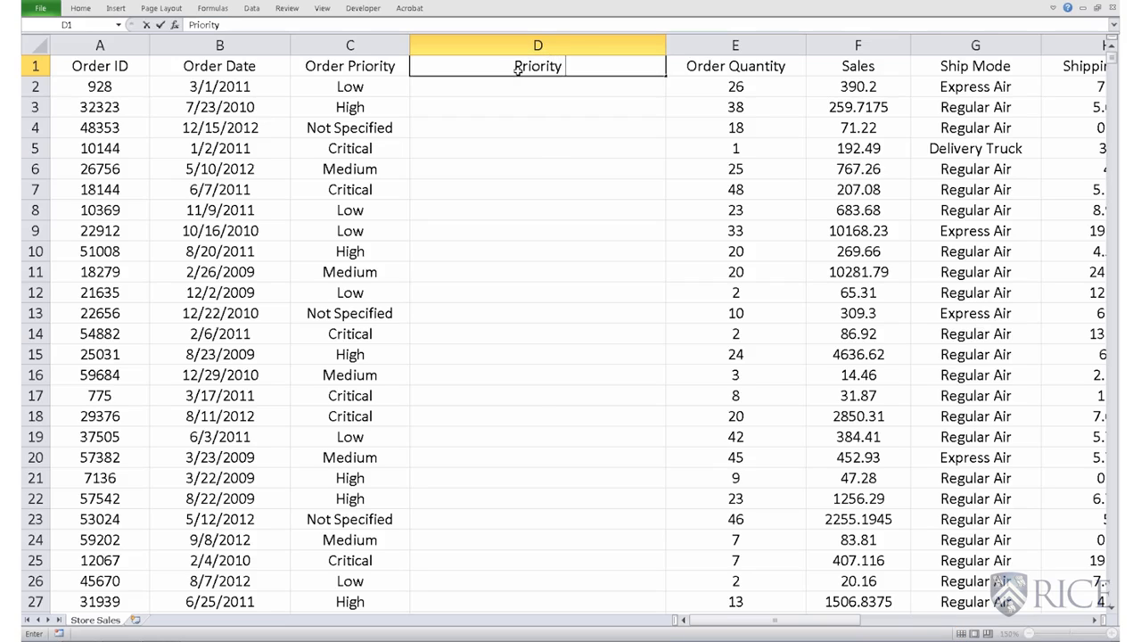
{"action": "type", "text": " Star Ra"}
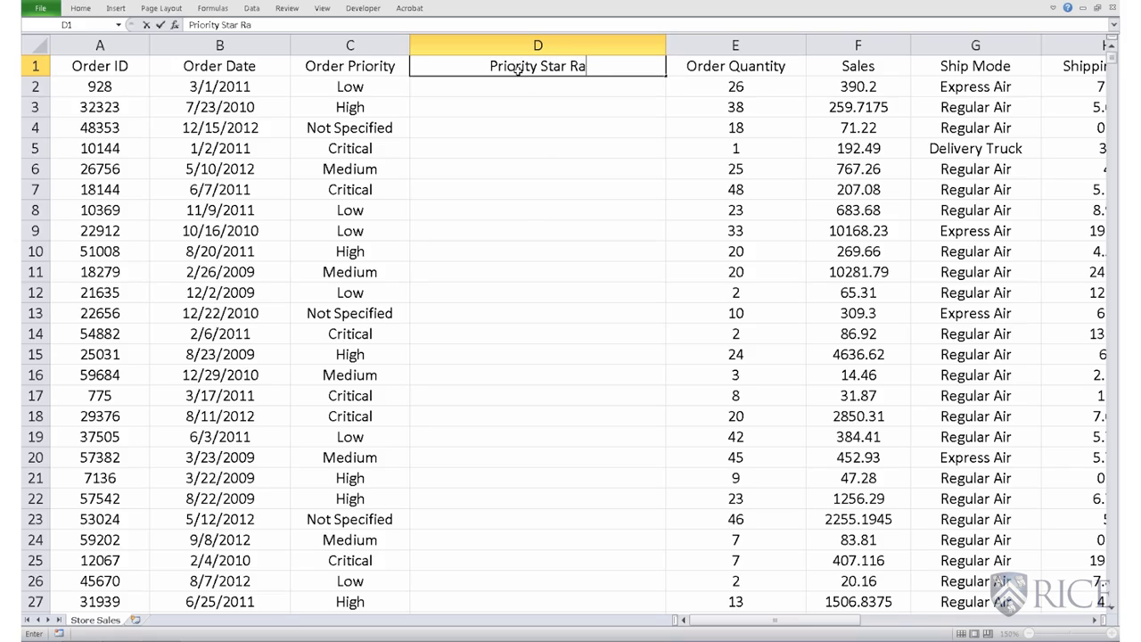
{"action": "type", "text": "ting"}
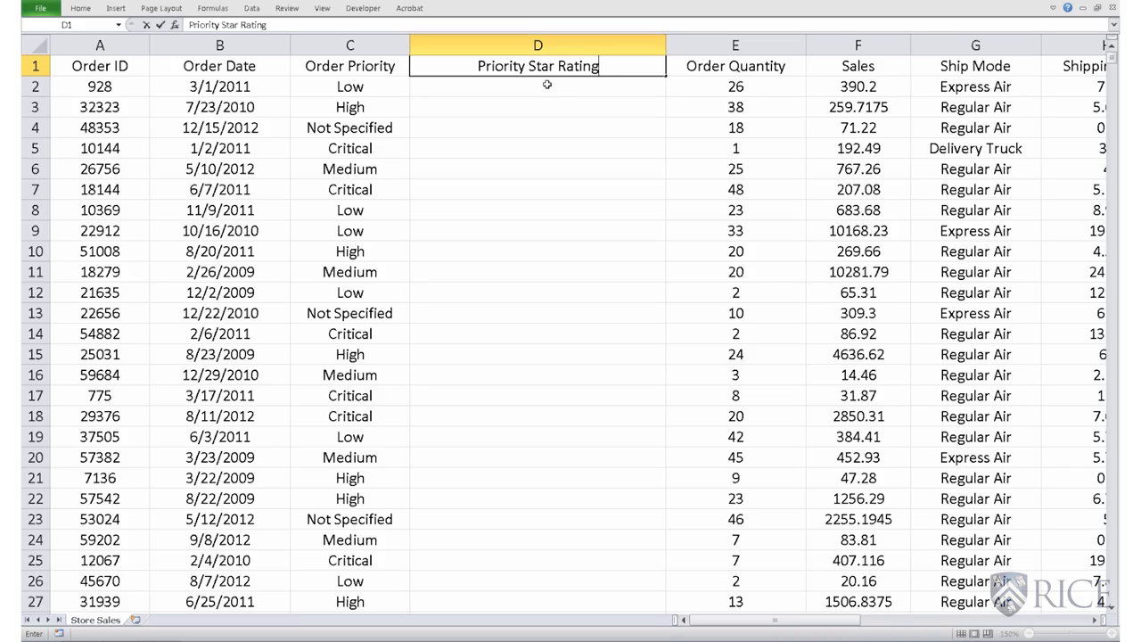
{"action": "key", "text": "Return"}
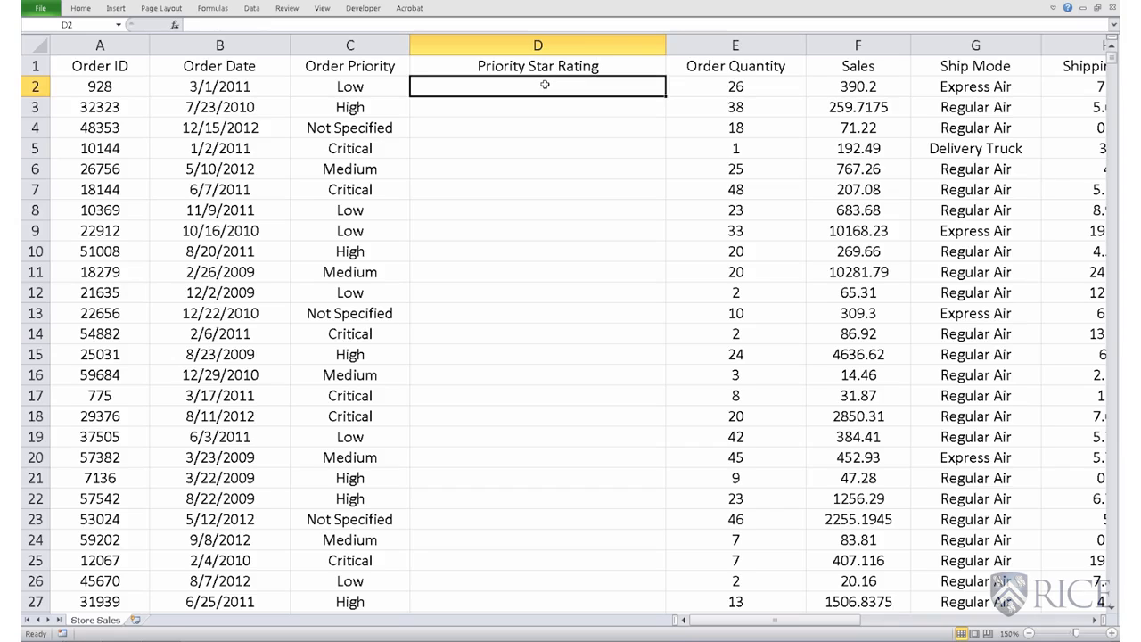
Start an IF formula in D2 with the logical test C2="Critical".
{"action": "type", "text": "="}
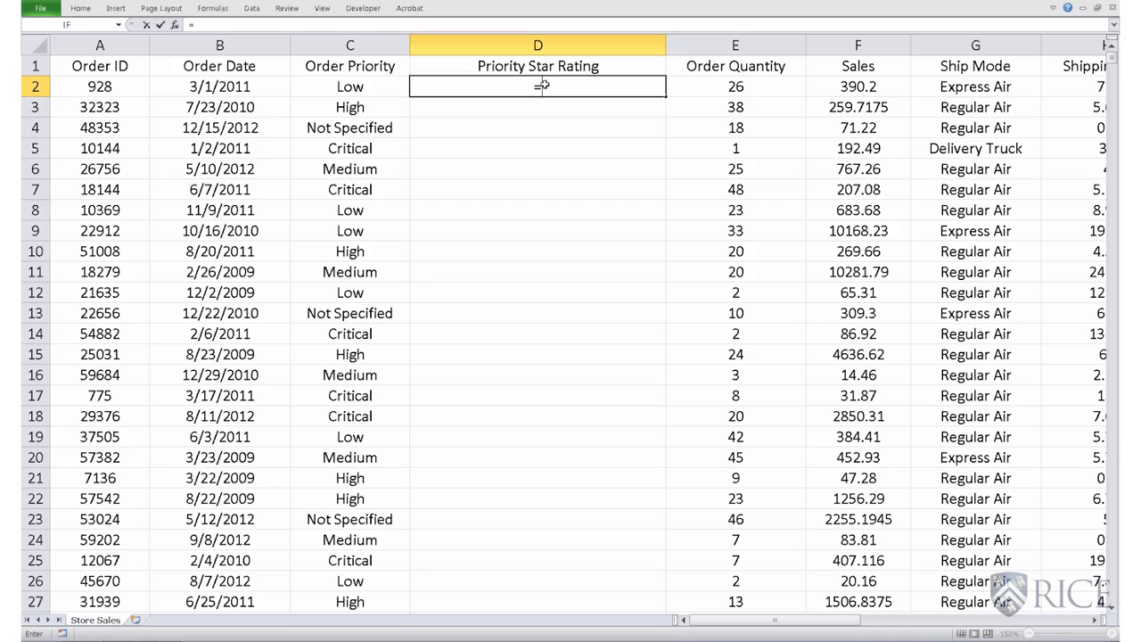
{"action": "left_click", "coordinate": [544, 86]}
{"action": "type", "text": "IF"}
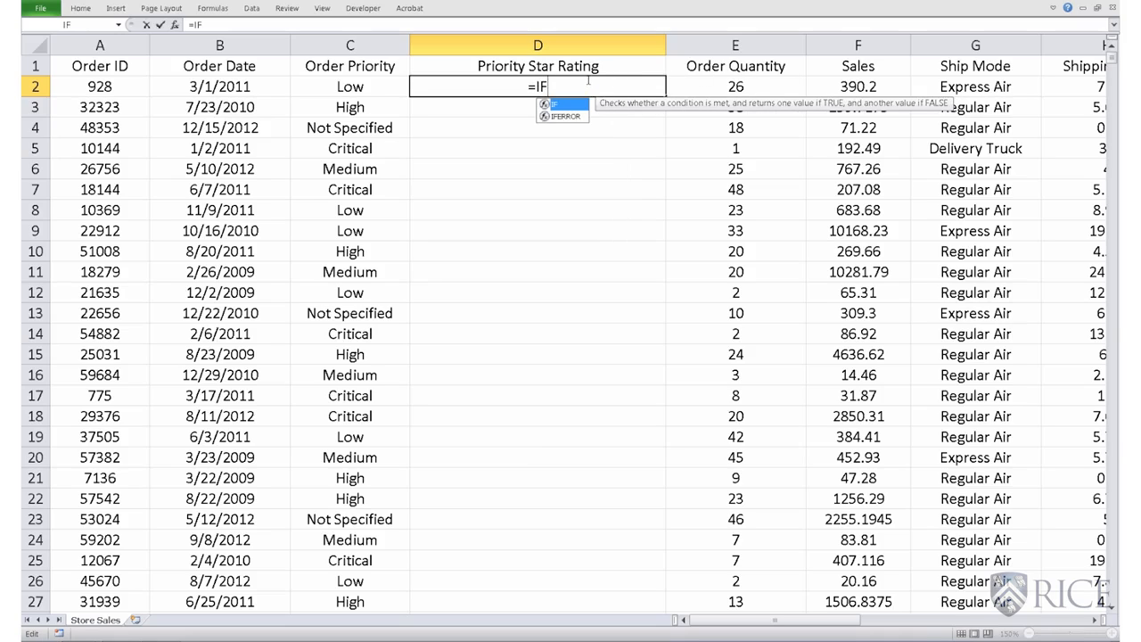
{"action": "type", "text": "("}
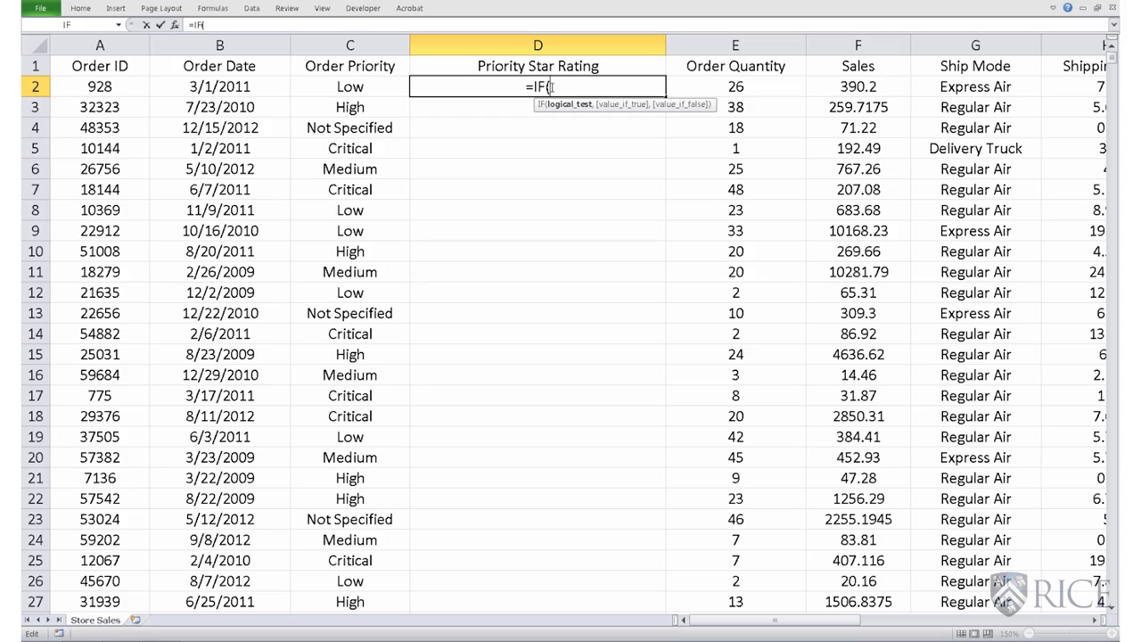
{"action": "left_click", "coordinate": [353, 89]}
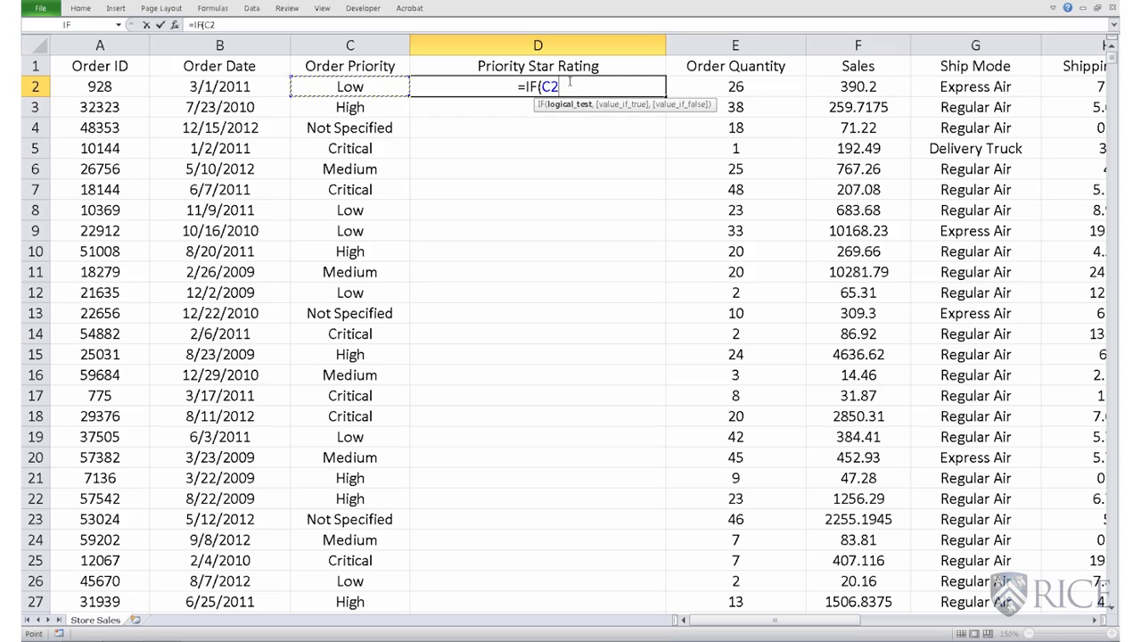
{"action": "type", "text": "="}
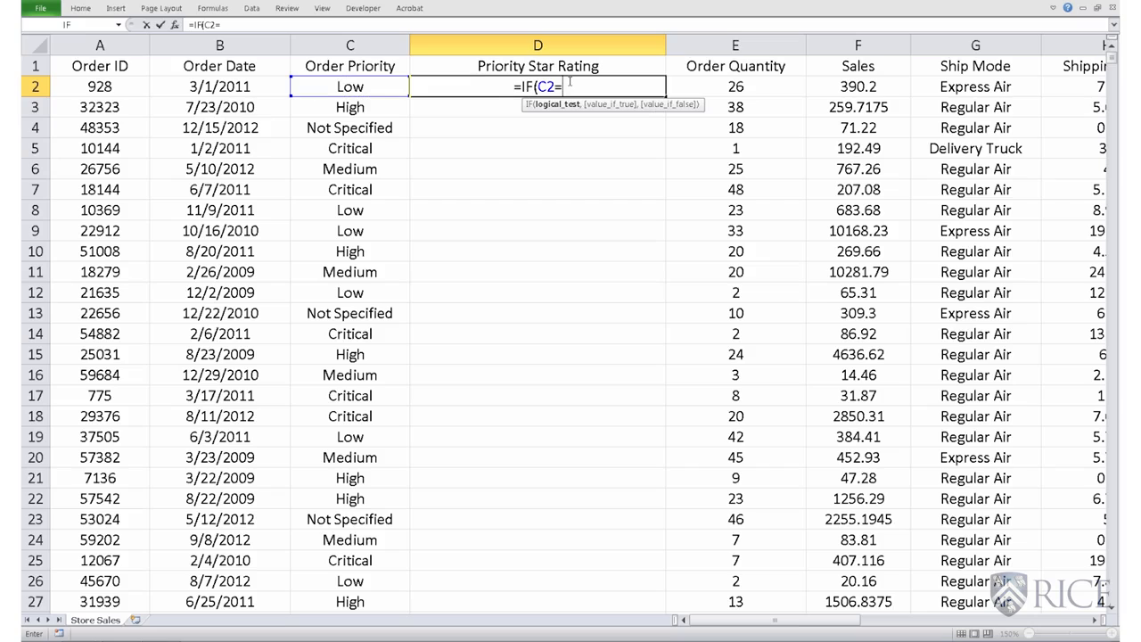
{"action": "type", "text": "\"Critic"}
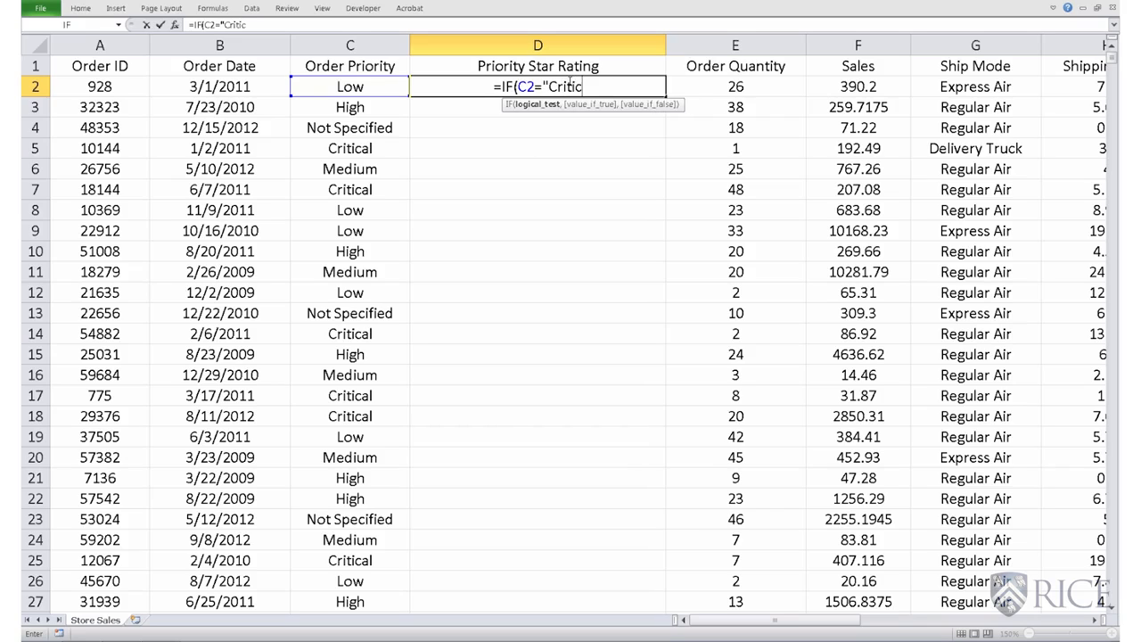
{"action": "type", "text": "al"}
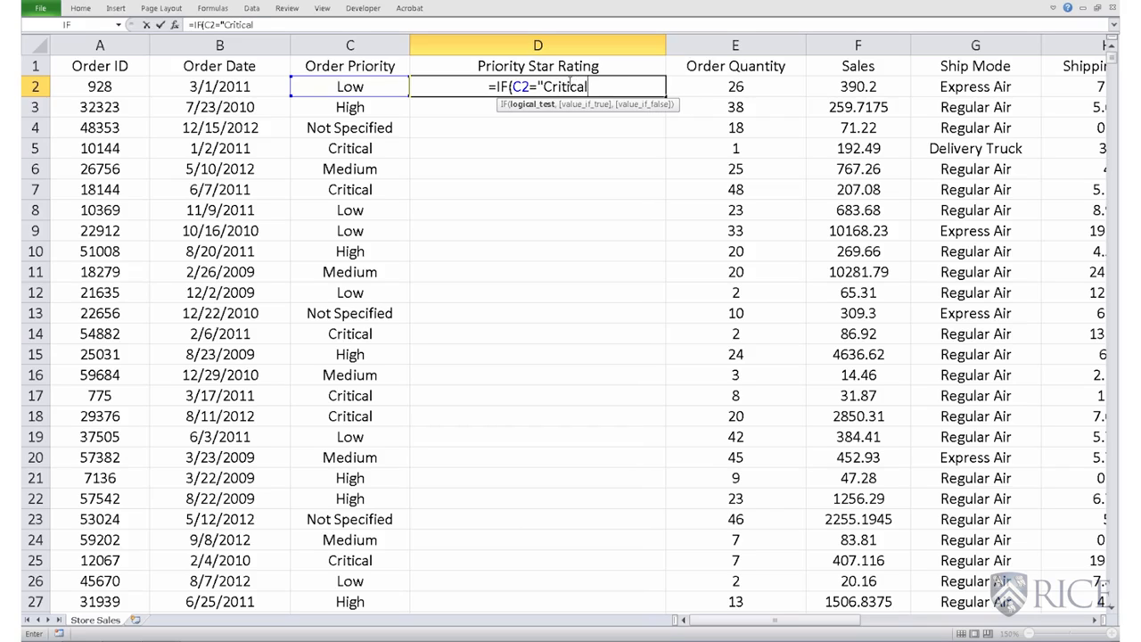
{"action": "type", "text": "\""}
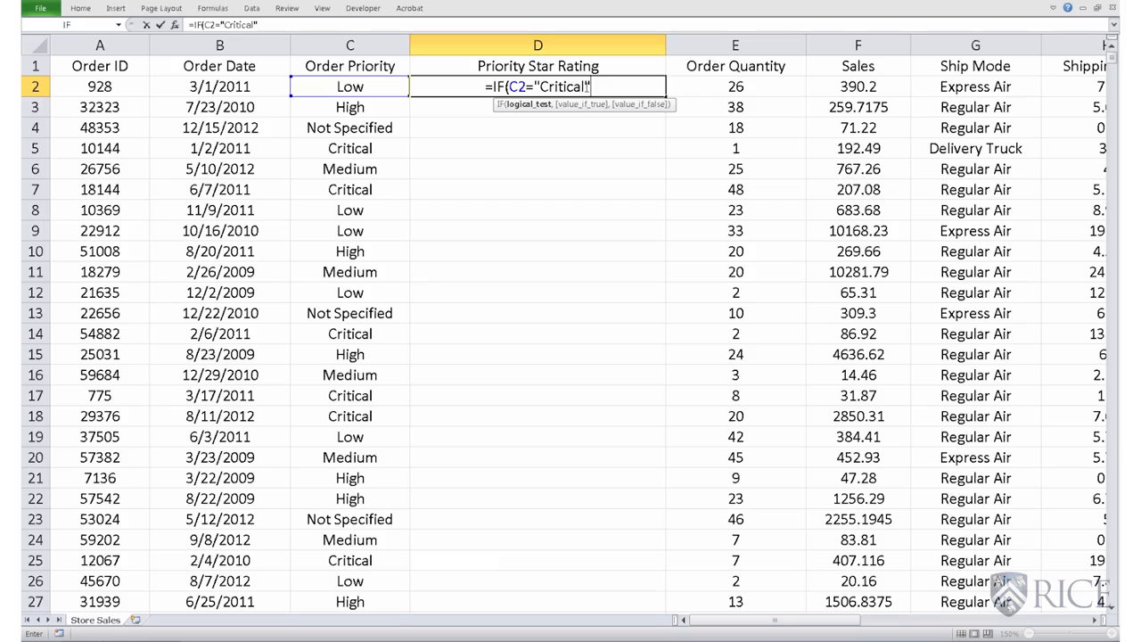
Complete the IF formula in D2 so it returns "***" when true and "*" when false.
{"action": "type", "text": ","}
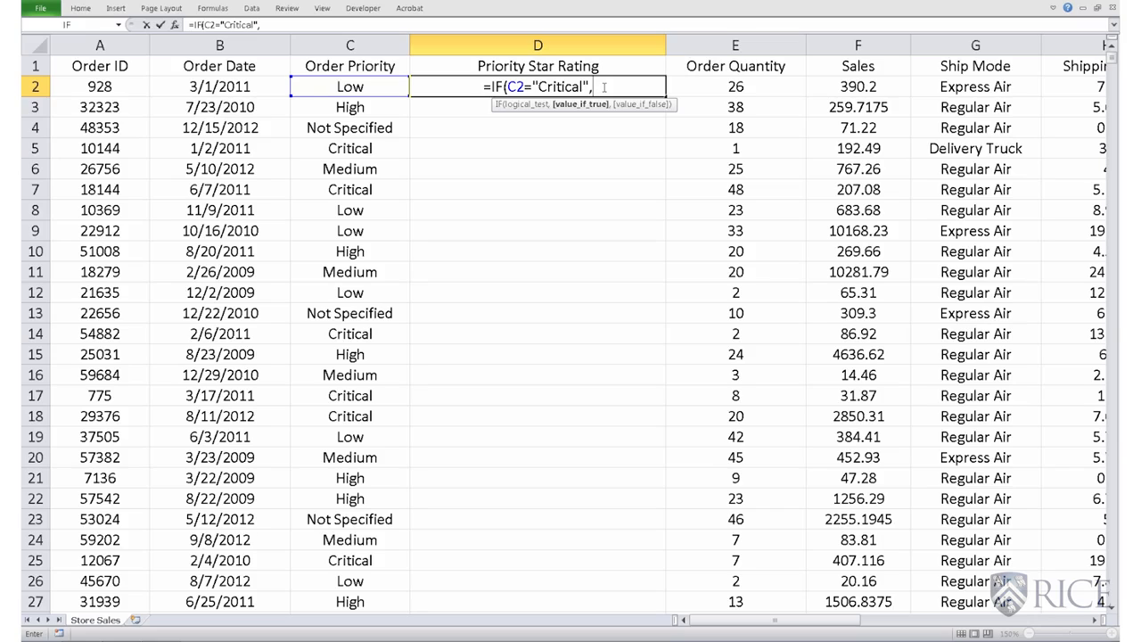
{"action": "type", "text": "\""}
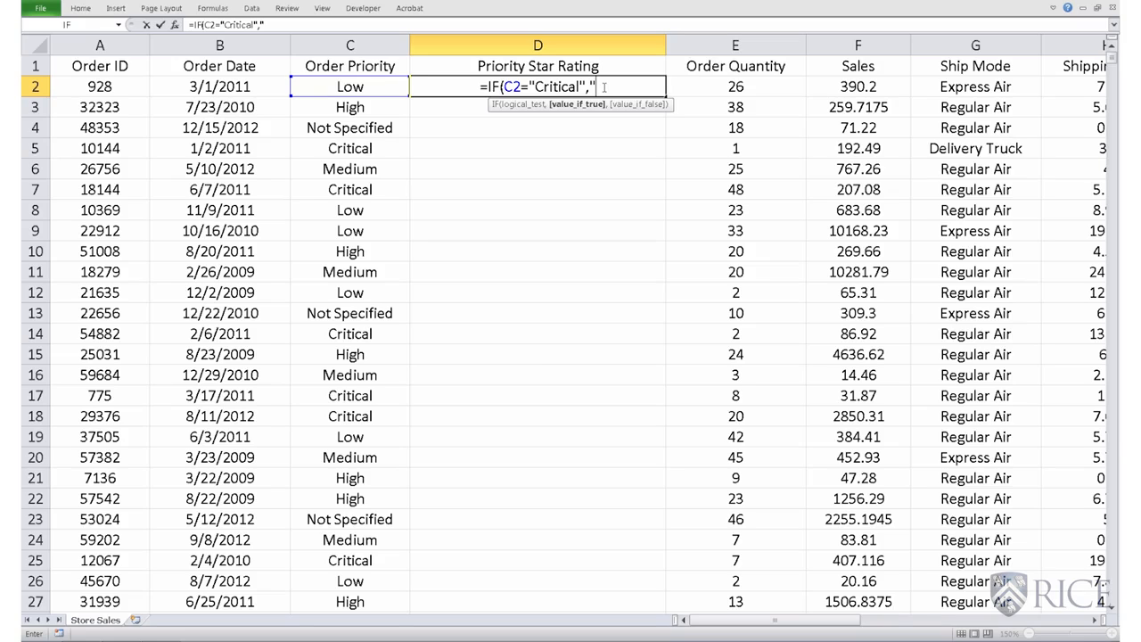
{"action": "type", "text": "**"}
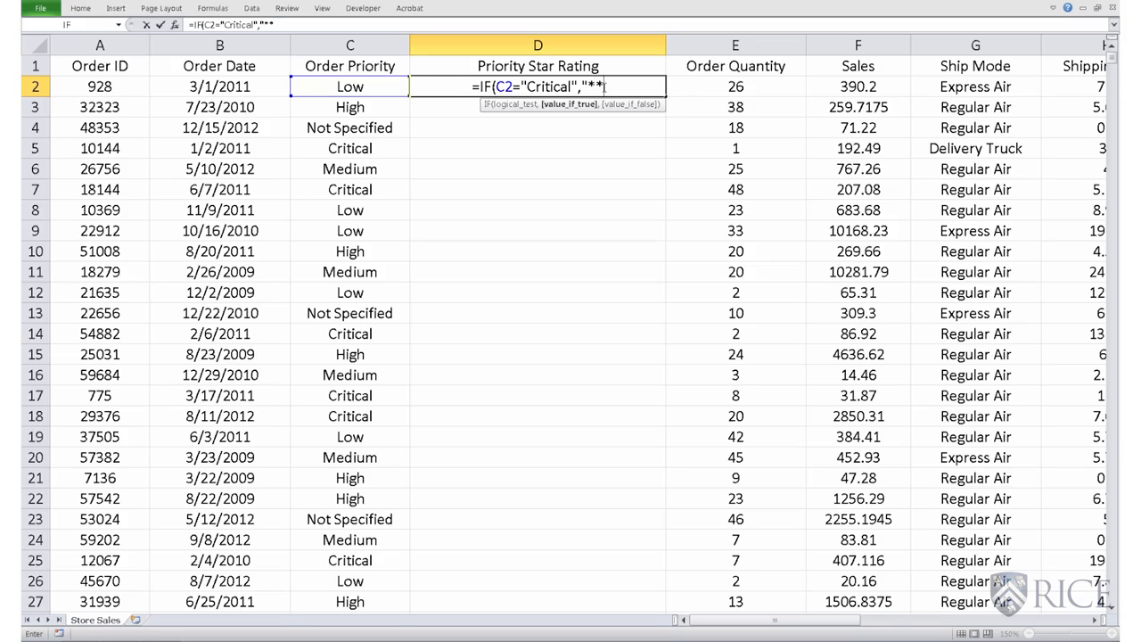
{"action": "type", "text": "**\""}
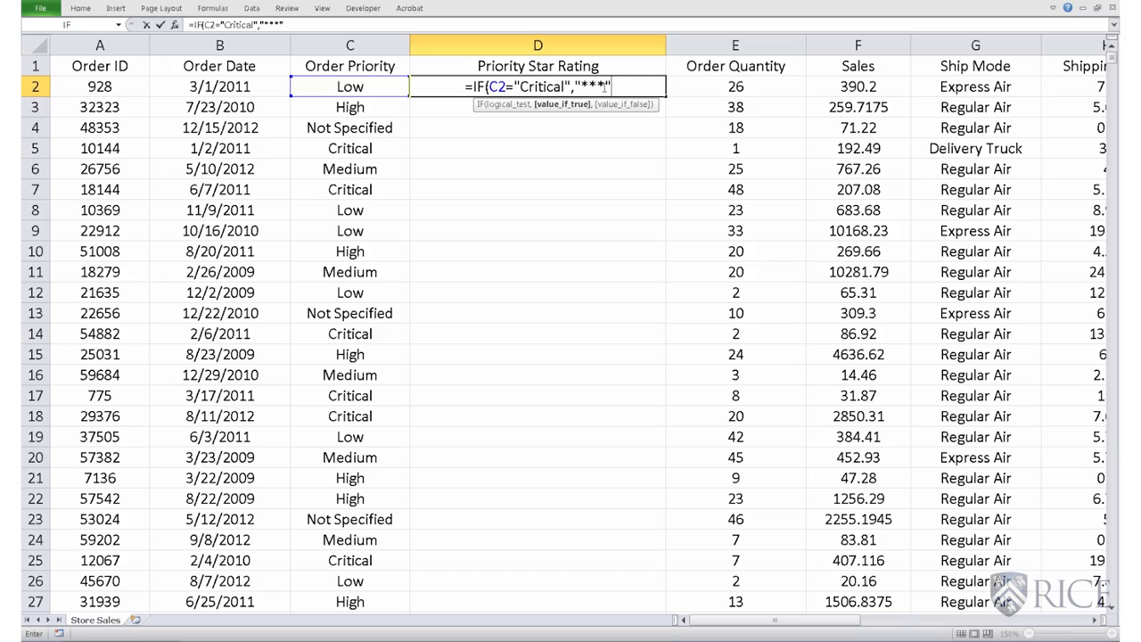
{"action": "type", "text": ","}
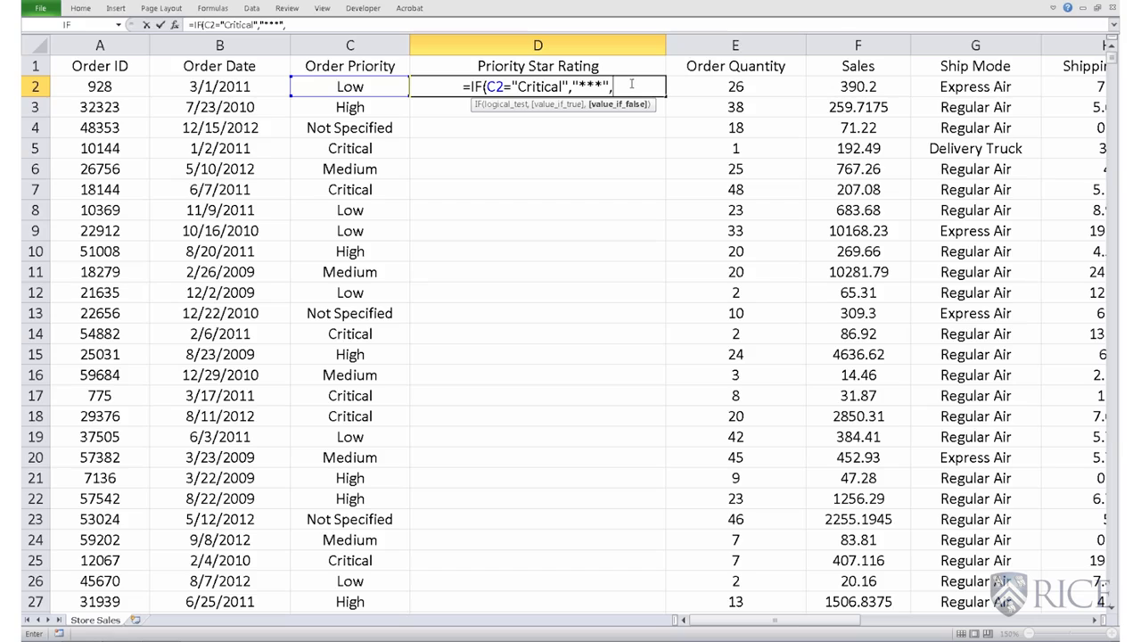
{"action": "type", "text": "\""}
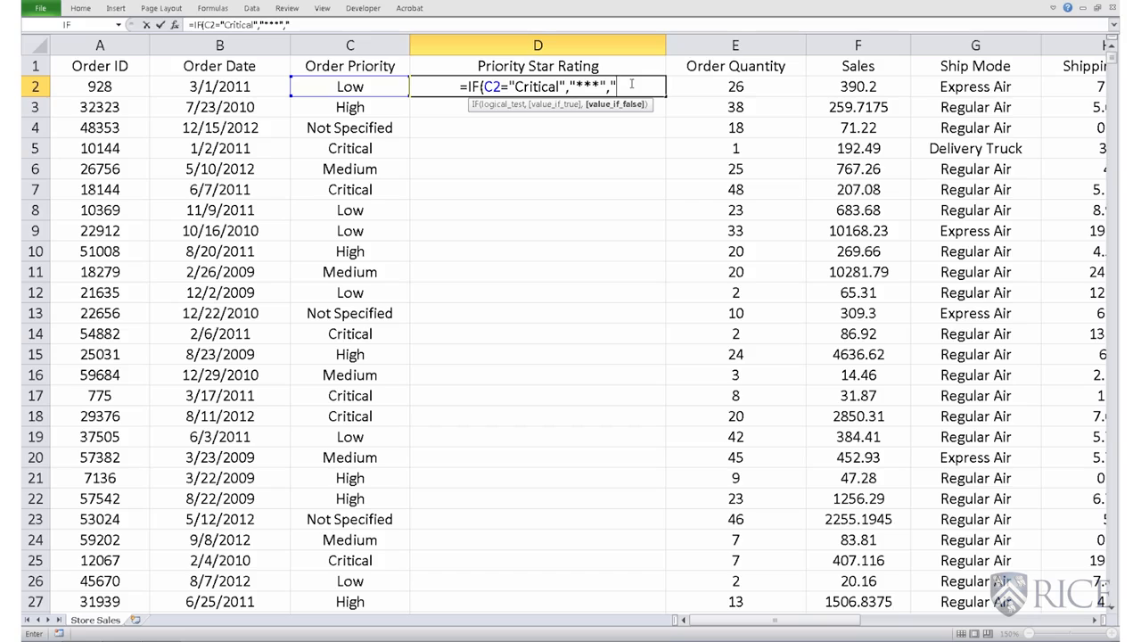
{"action": "type", "text": "*"}
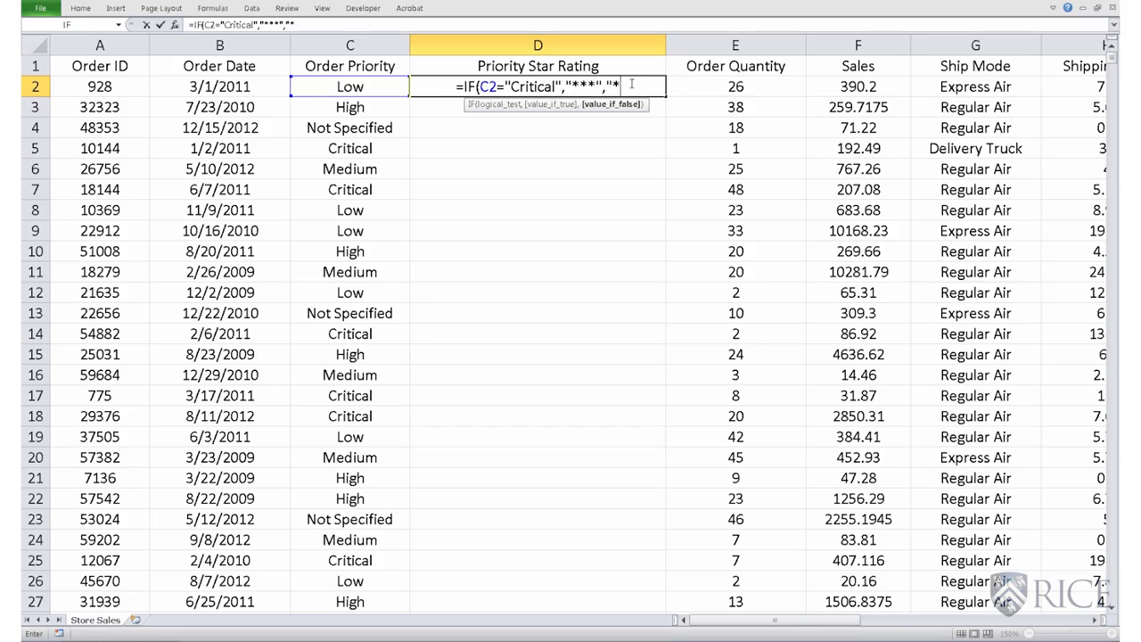
{"action": "type", "text": "\""}
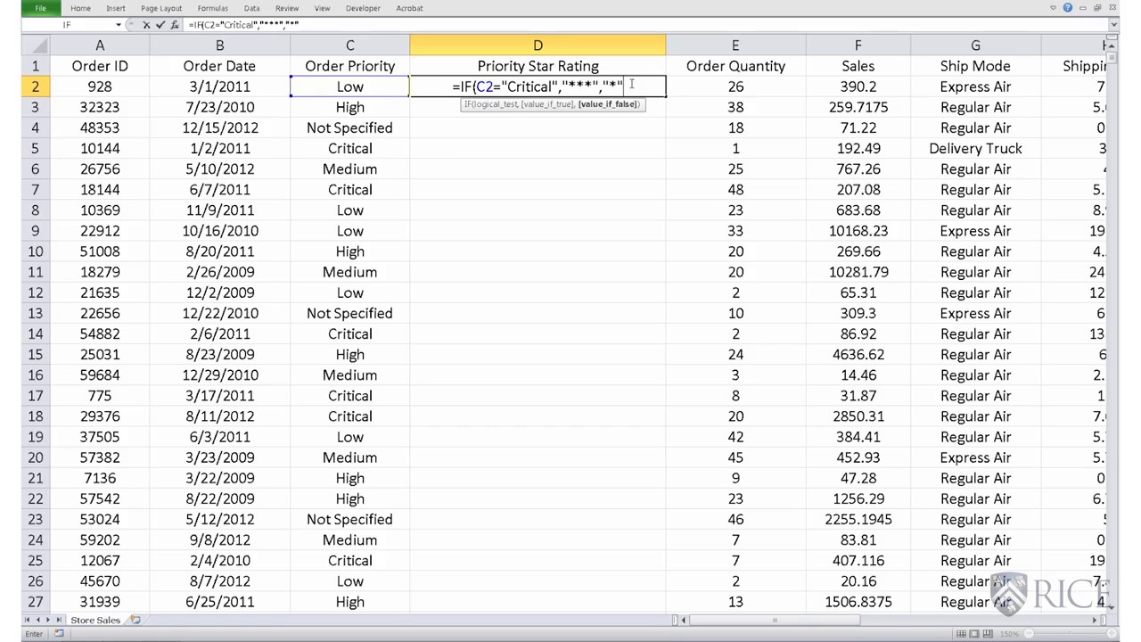
{"action": "type", "text": ")"}
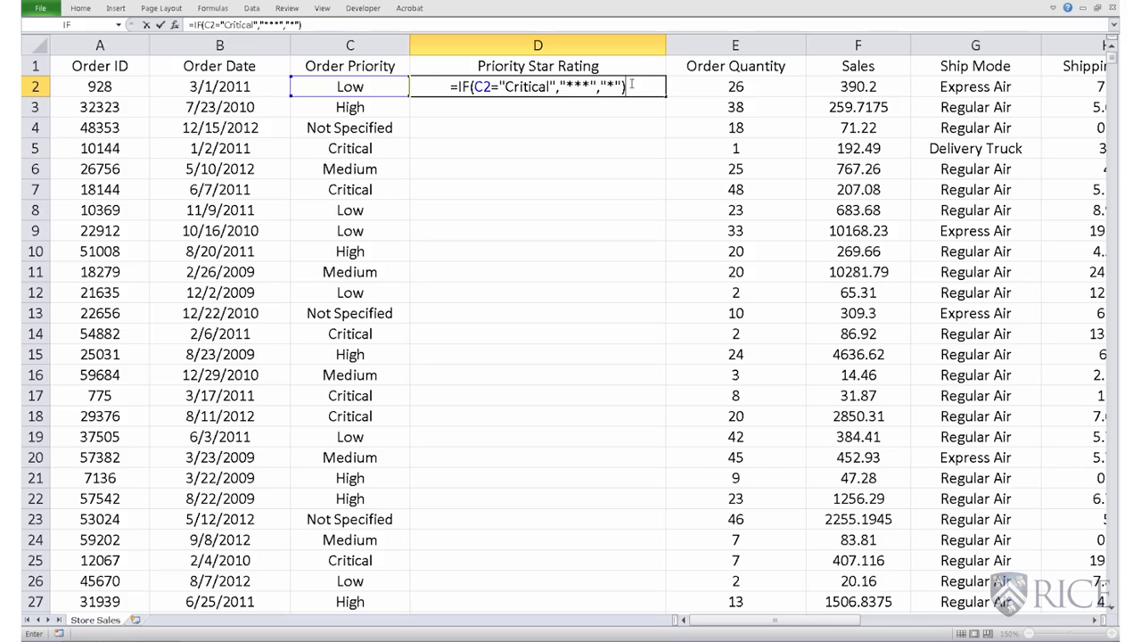
{"action": "key", "text": "Return"}
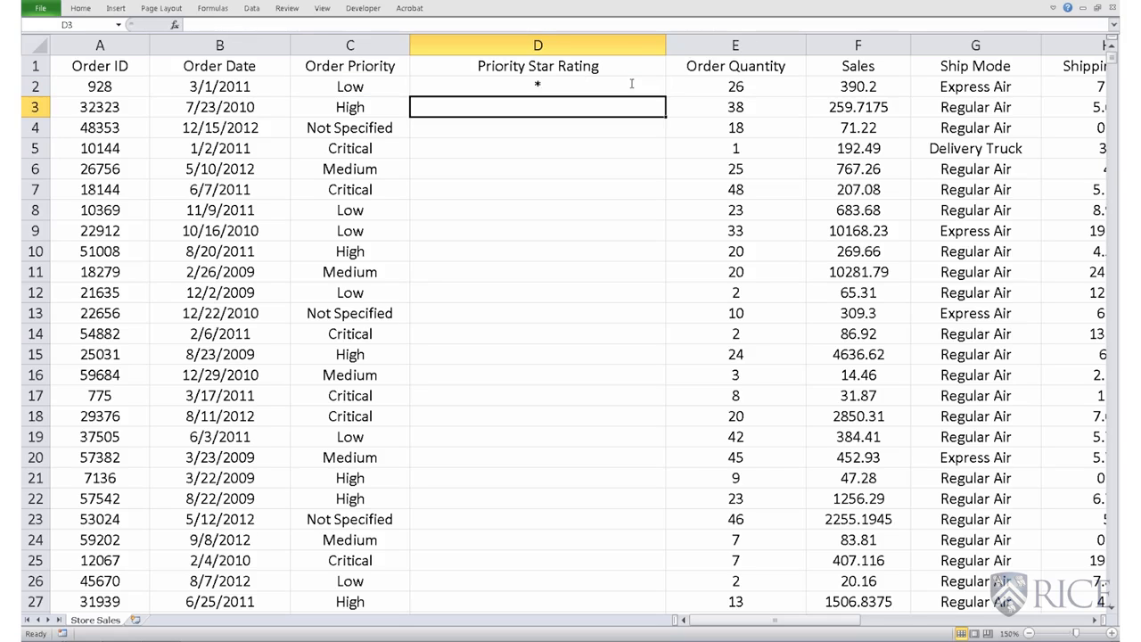
Compare the order priority in C2 with the star rating formula in D2.
{"action": "left_click", "coordinate": [349, 86]}
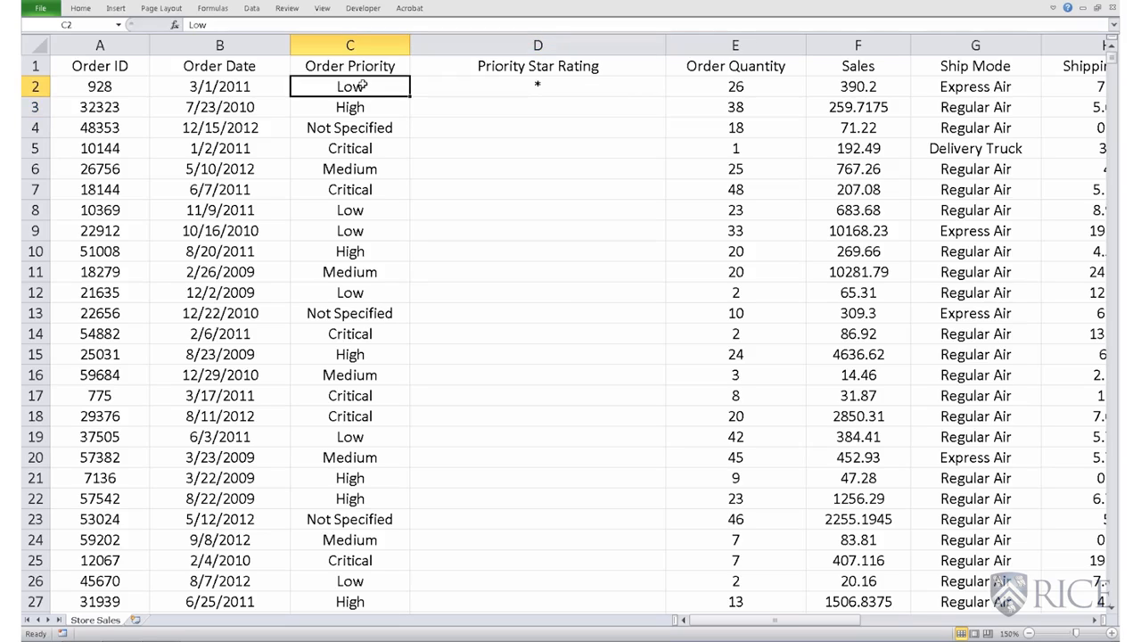
{"action": "left_click", "coordinate": [564, 88]}
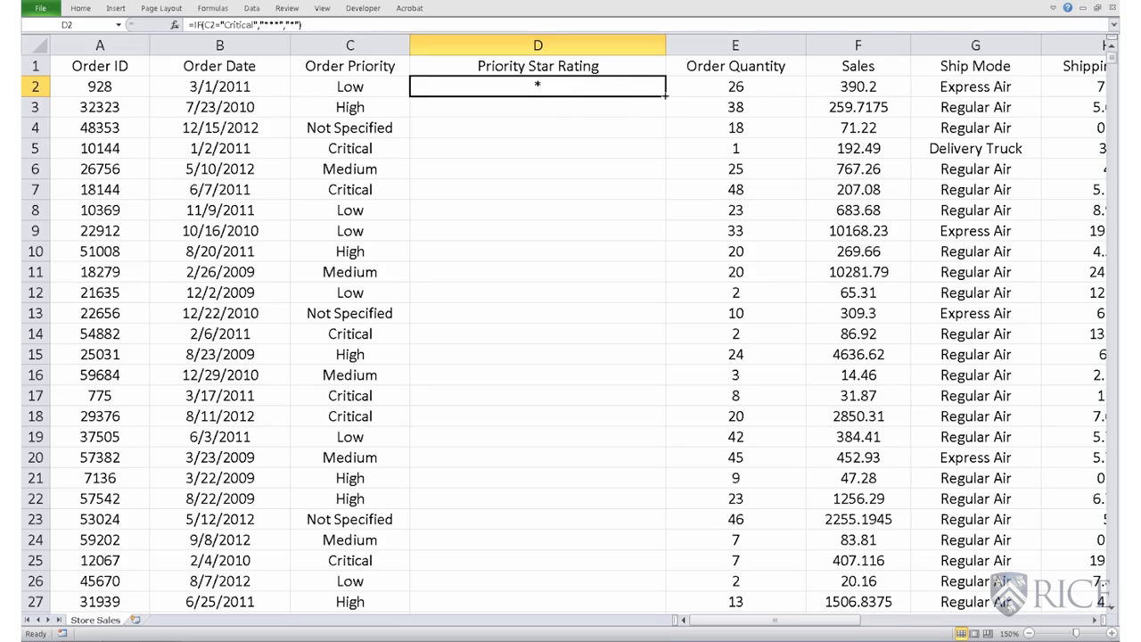
Copy the star rating formula from D2 down row by row to D5, and fill it from D5 to the end of the data.
{"action": "left_click_drag", "start_coordinate": [666, 95], "coordinate": [664, 114]}
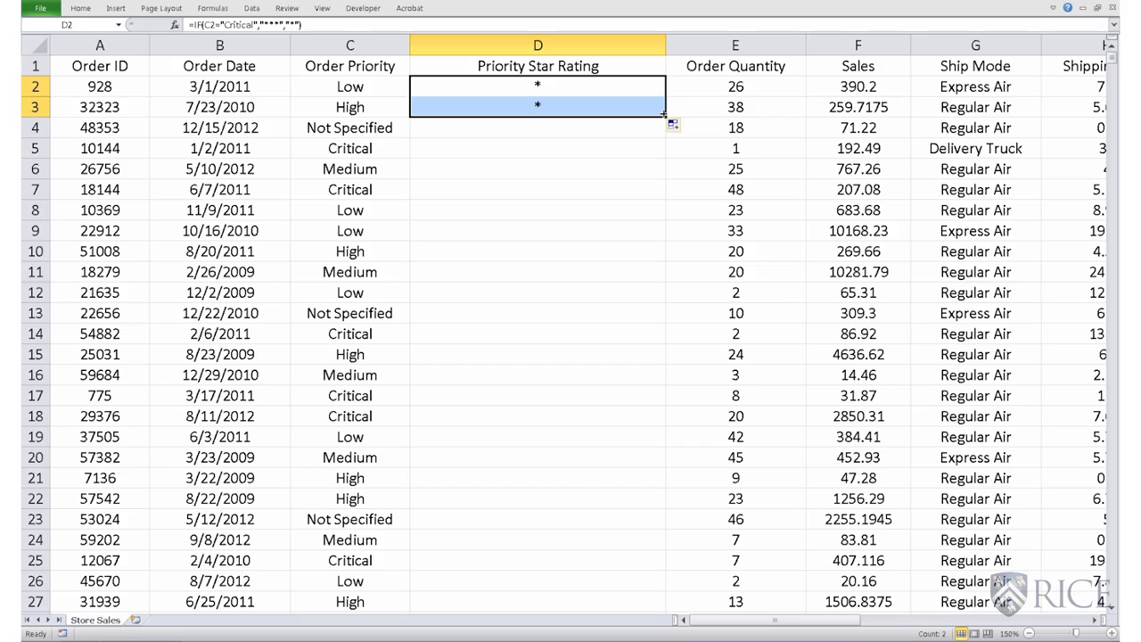
{"action": "left_click_drag", "start_coordinate": [665, 116], "coordinate": [667, 130]}
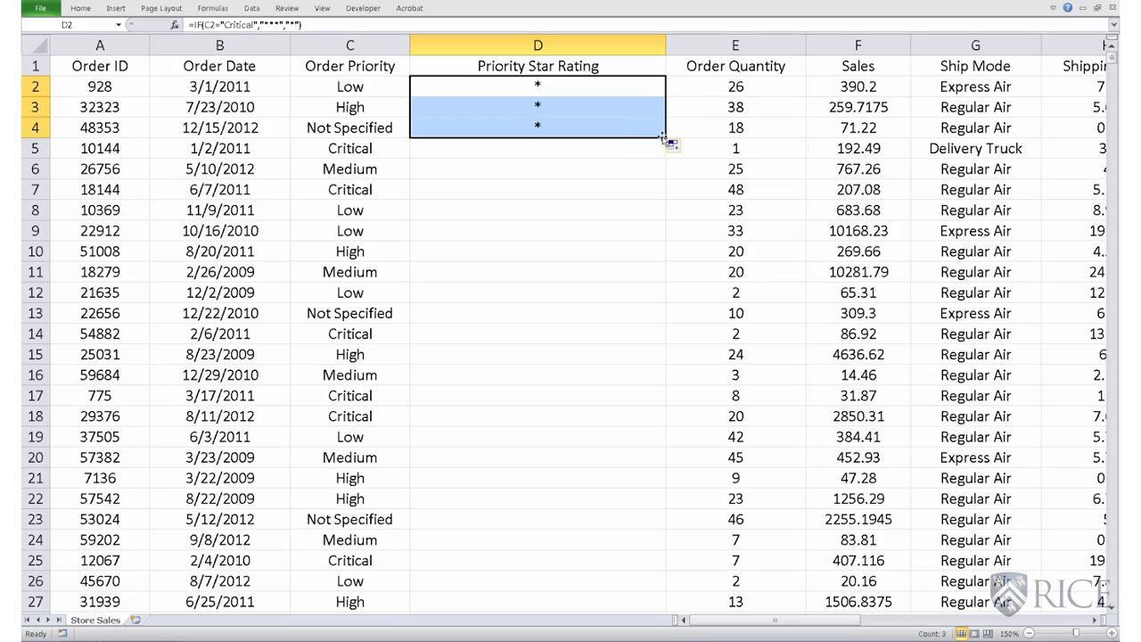
{"action": "left_click_drag", "start_coordinate": [669, 139], "coordinate": [667, 158]}
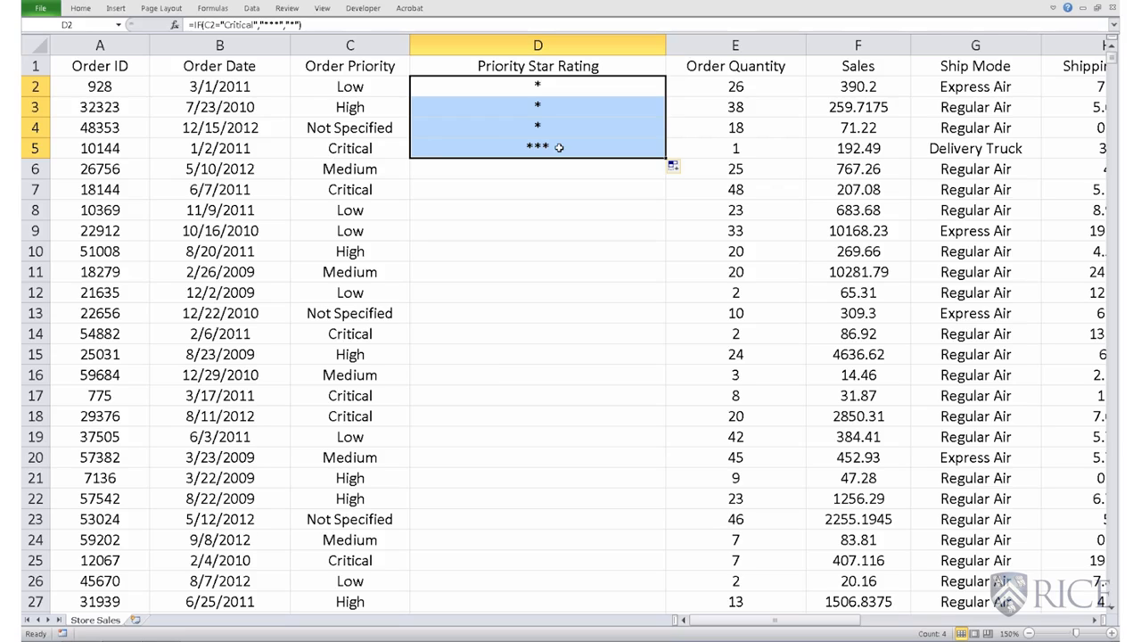
{"action": "left_click", "coordinate": [605, 150]}
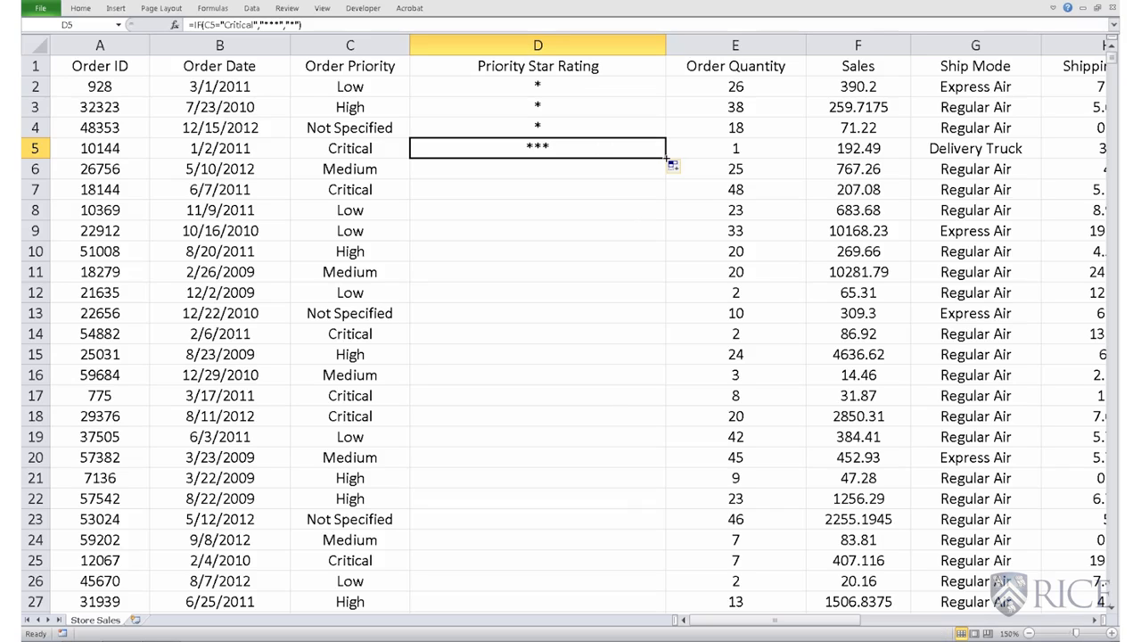
{"action": "double_click", "coordinate": [665, 158]}
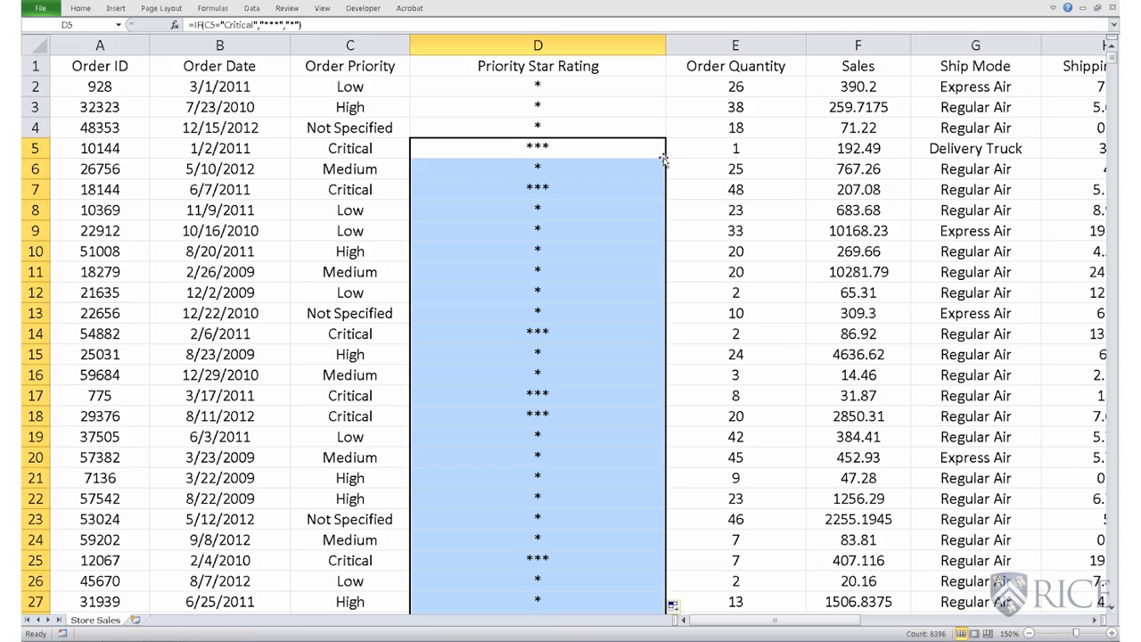
Check the star ratings in column D against the Critical, Low, High, Medium and Not Specified order priorities in rows 6 to 13.
{"action": "left_click", "coordinate": [580, 172]}
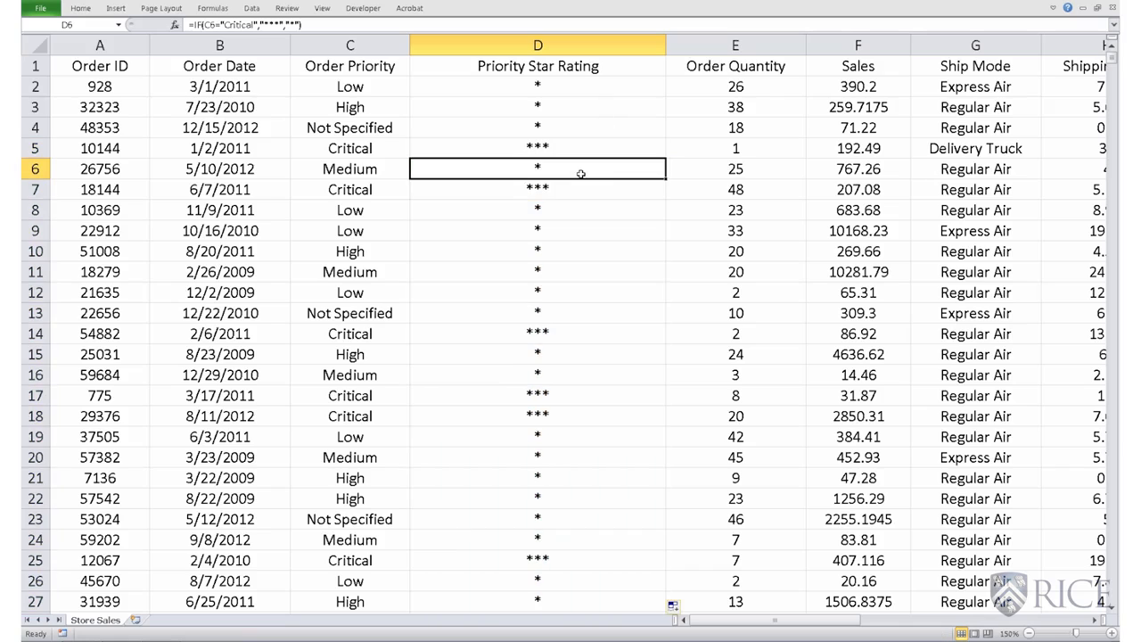
{"action": "left_click", "coordinate": [360, 190]}
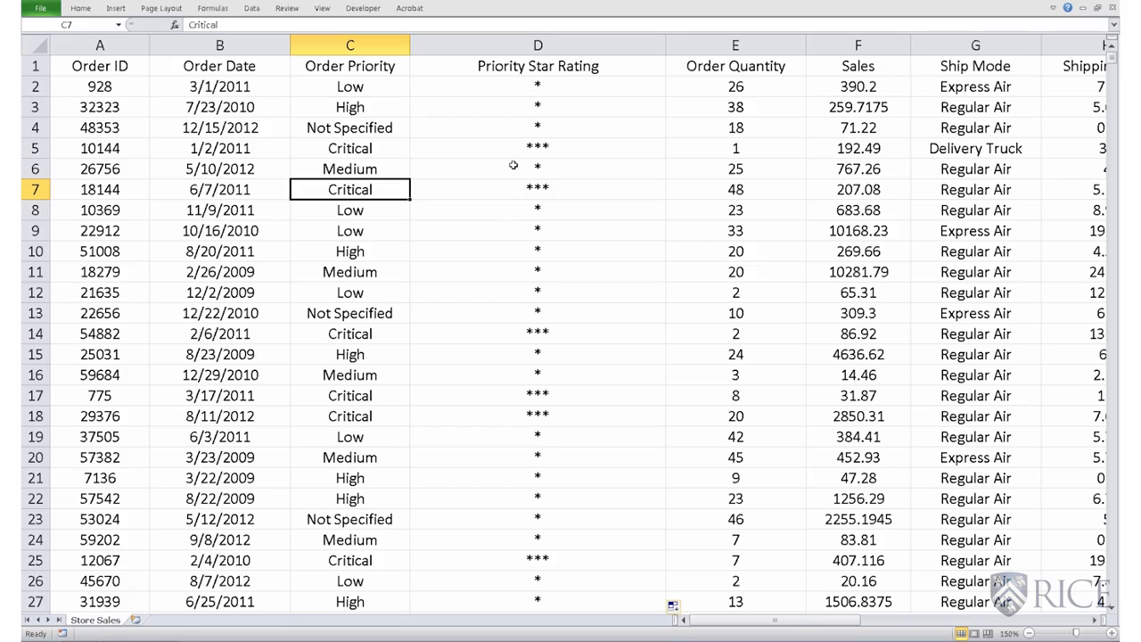
{"action": "key", "text": "shift+Right"}
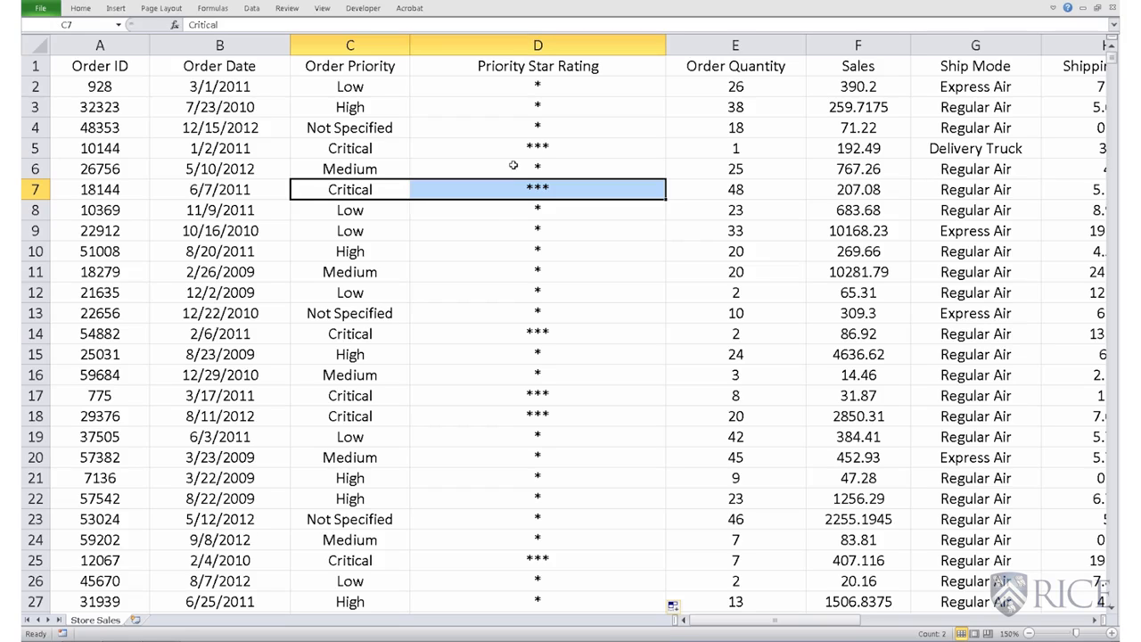
{"action": "left_click", "coordinate": [367, 211]}
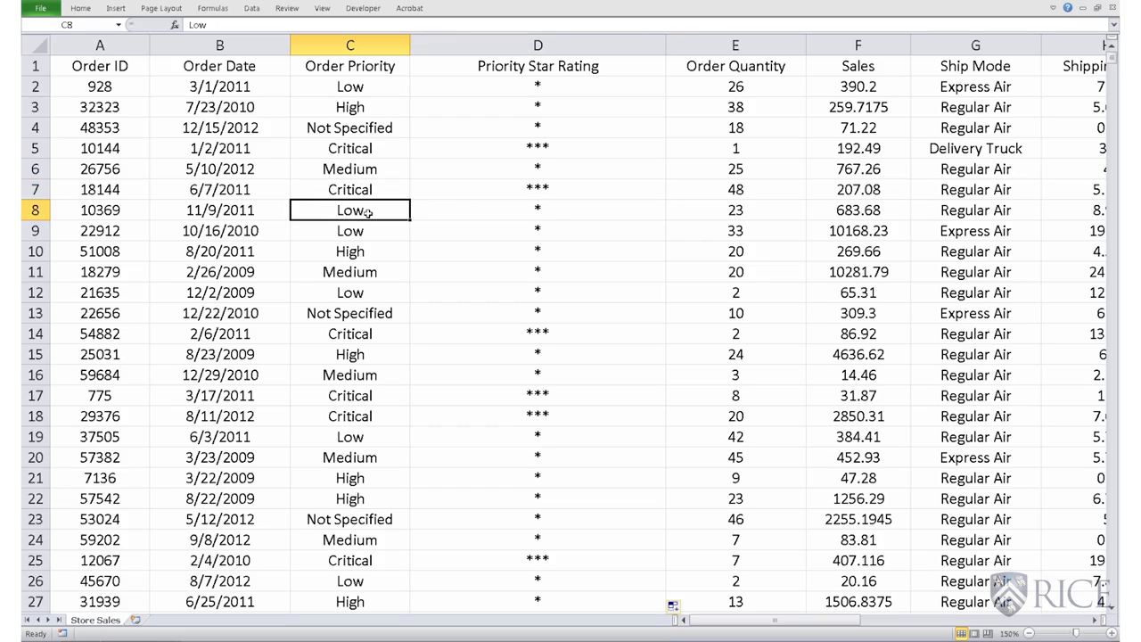
{"action": "left_click", "coordinate": [366, 251]}
{"action": "left_click", "coordinate": [368, 274]}
{"action": "left_click", "coordinate": [369, 314]}
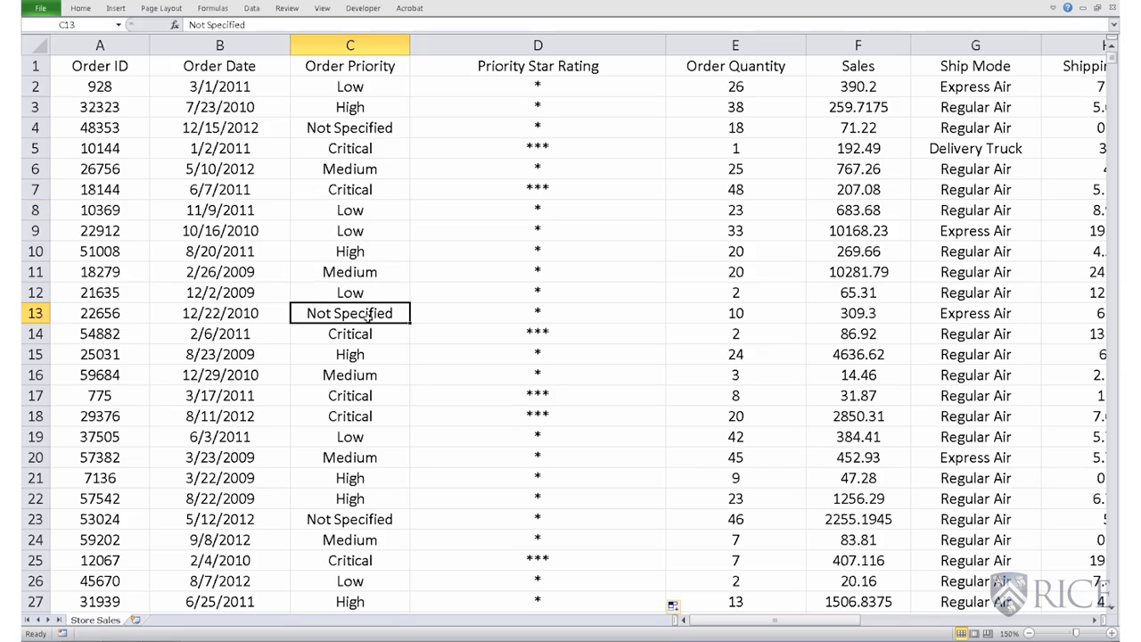
{"action": "left_click", "coordinate": [542, 313]}
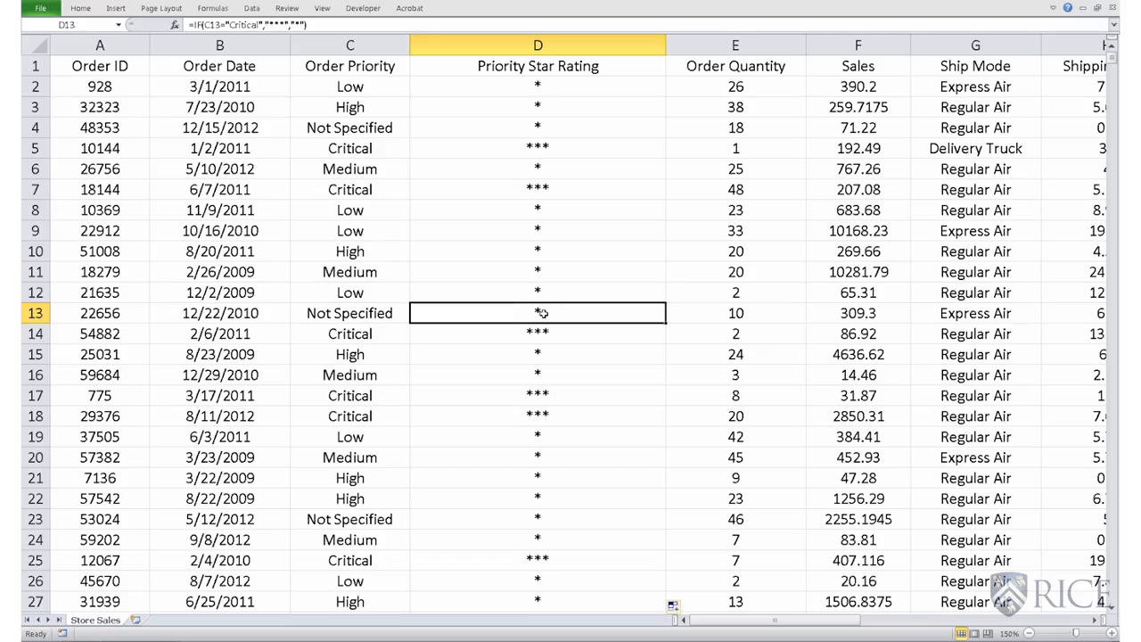